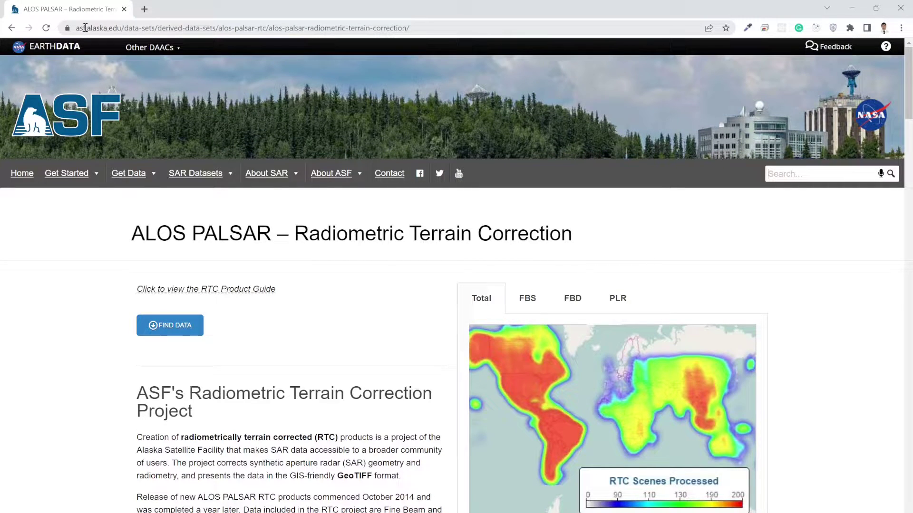
Open the Vertex data search, zoom the map to Pokhara, Nepal, and start an area-of-interest rectangle.
{"action": "left_click", "coordinate": [179, 327]}
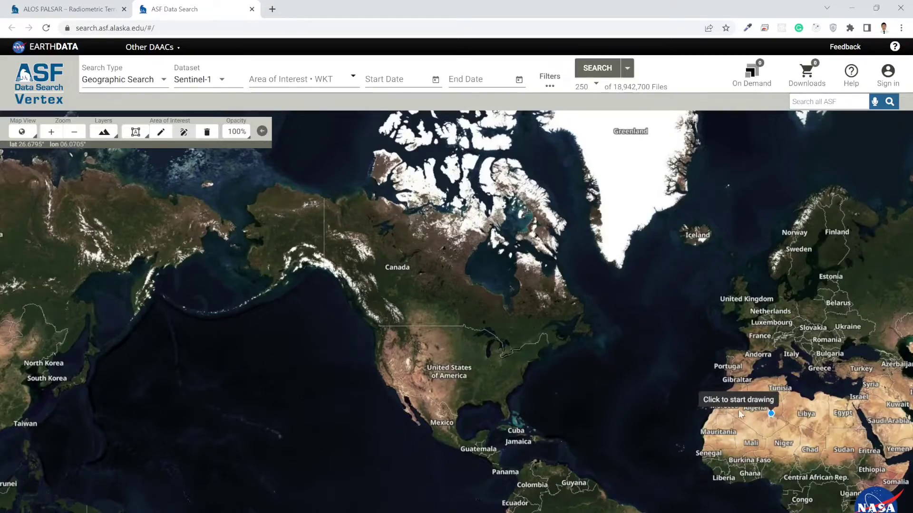
{"action": "left_click_drag", "start_coordinate": [770, 414], "coordinate": [349, 316]}
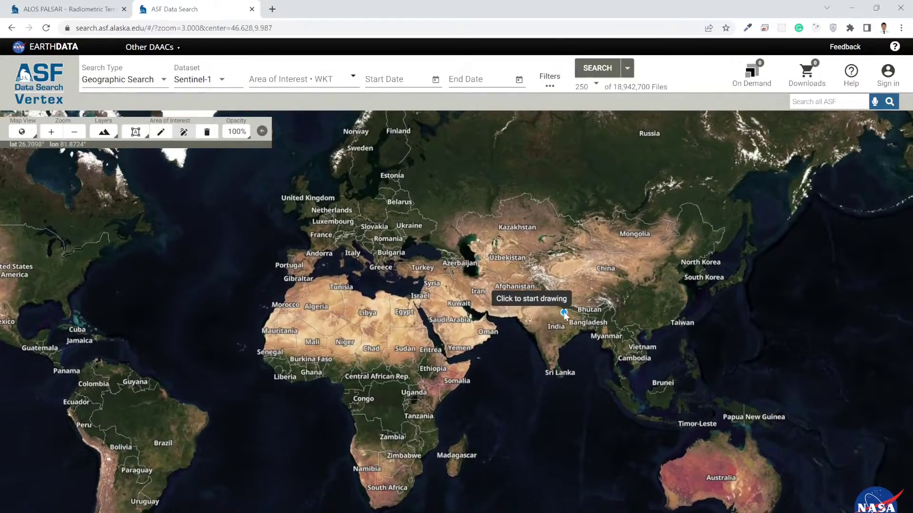
{"action": "scroll", "coordinate": [562, 309], "scroll_direction": "up", "scroll_amount": 1}
{"action": "scroll", "coordinate": [563, 312], "scroll_direction": "up", "scroll_amount": 3}
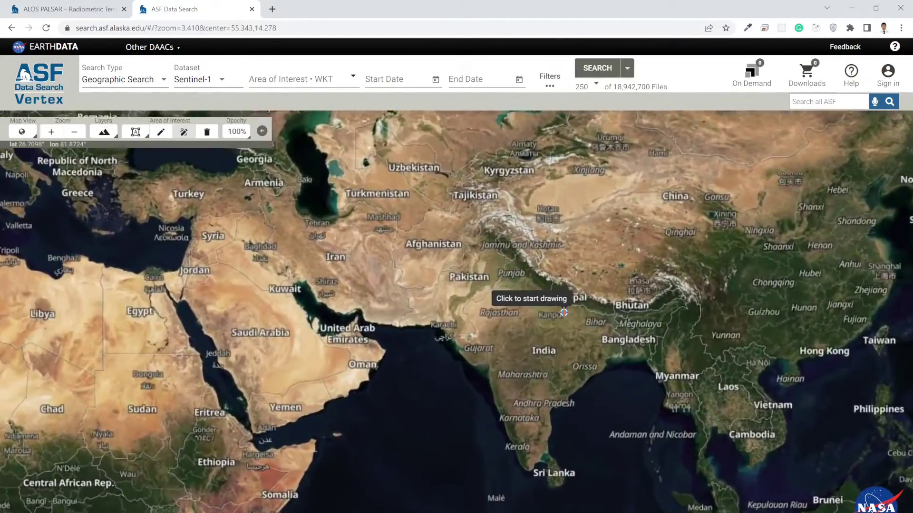
{"action": "scroll", "coordinate": [563, 314], "scroll_direction": "up", "scroll_amount": 1}
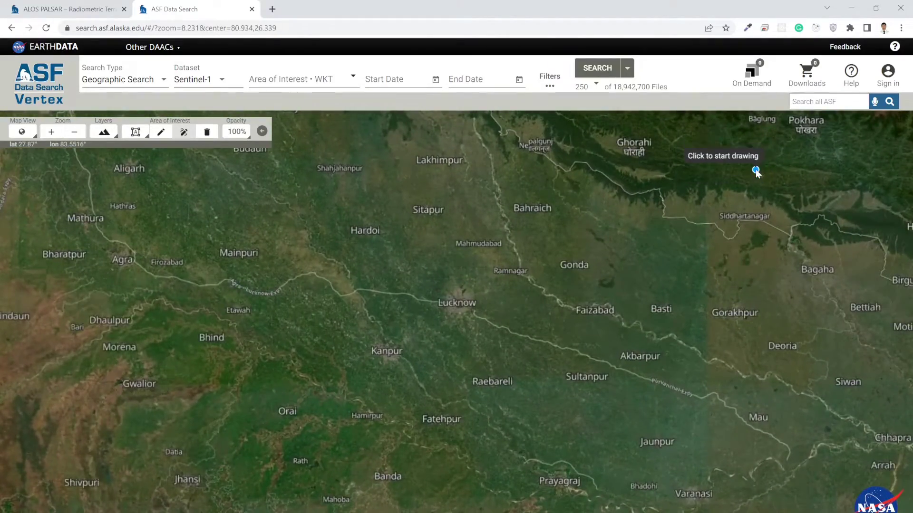
{"action": "left_click_drag", "start_coordinate": [756, 170], "coordinate": [597, 363]}
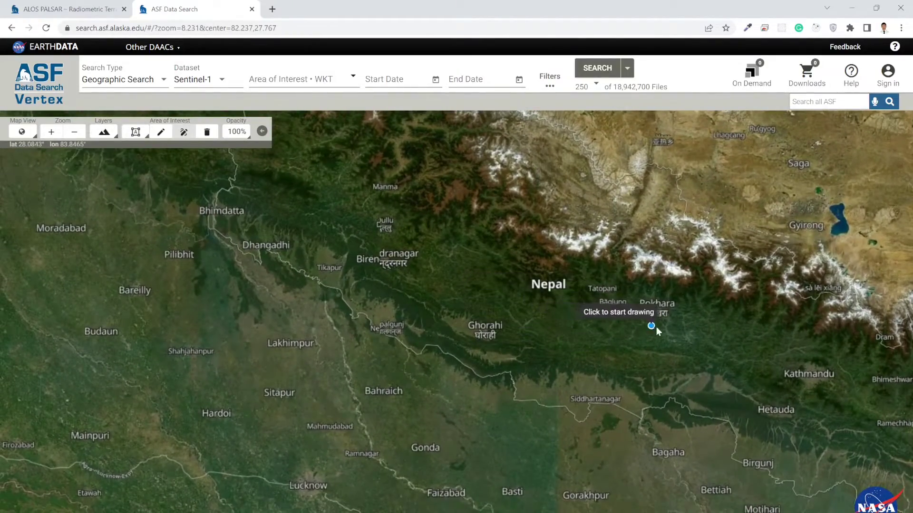
{"action": "scroll", "coordinate": [662, 328], "scroll_direction": "up", "scroll_amount": 1}
{"action": "scroll", "coordinate": [662, 328], "scroll_direction": "up", "scroll_amount": 3}
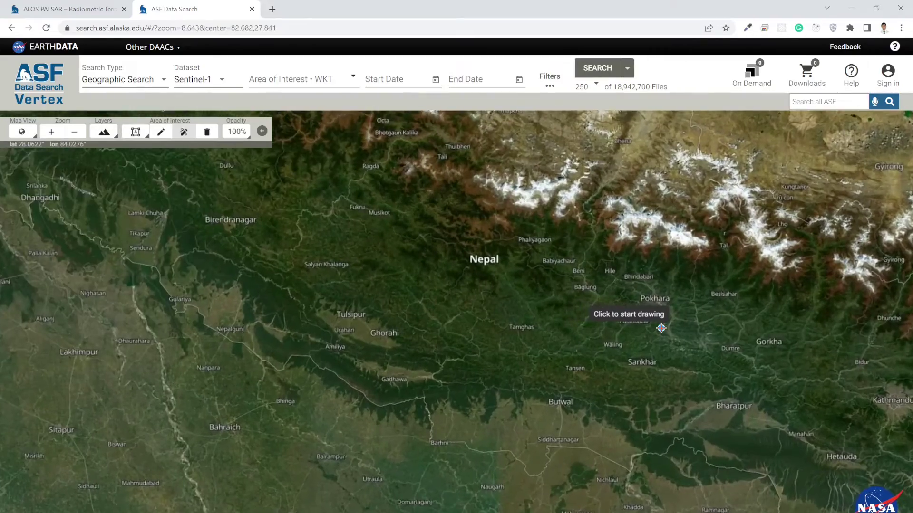
{"action": "scroll", "coordinate": [662, 327], "scroll_direction": "up", "scroll_amount": 5}
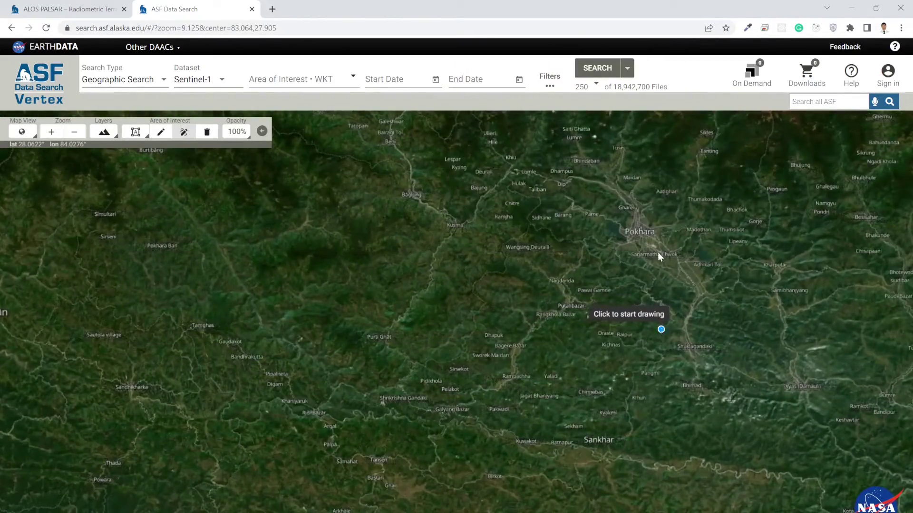
{"action": "left_click", "coordinate": [609, 214]}
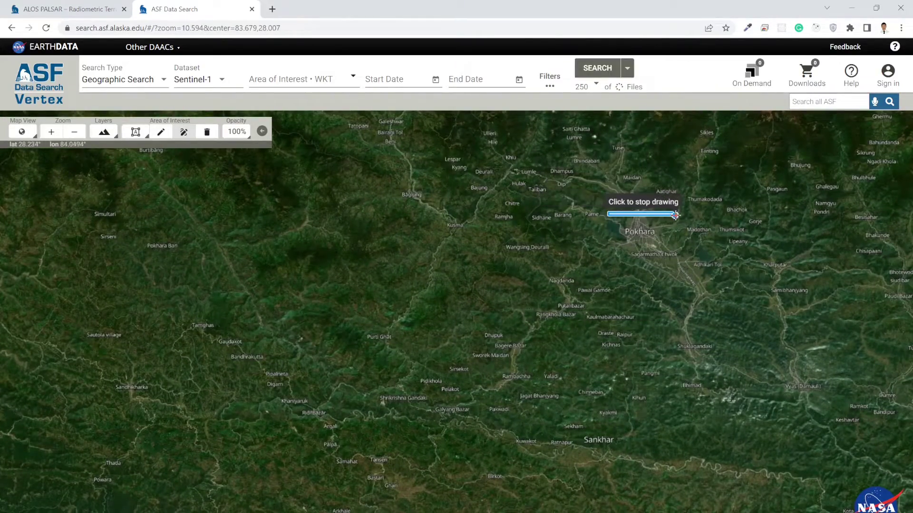
Close the Pokhara rectangle and select ALOS PALSAR as the dataset.
{"action": "left_click", "coordinate": [692, 269]}
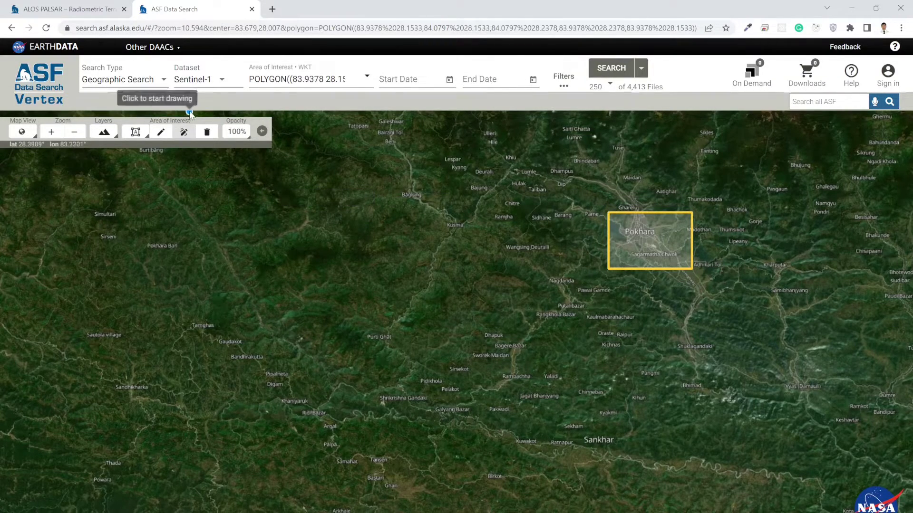
{"action": "left_click", "coordinate": [222, 88]}
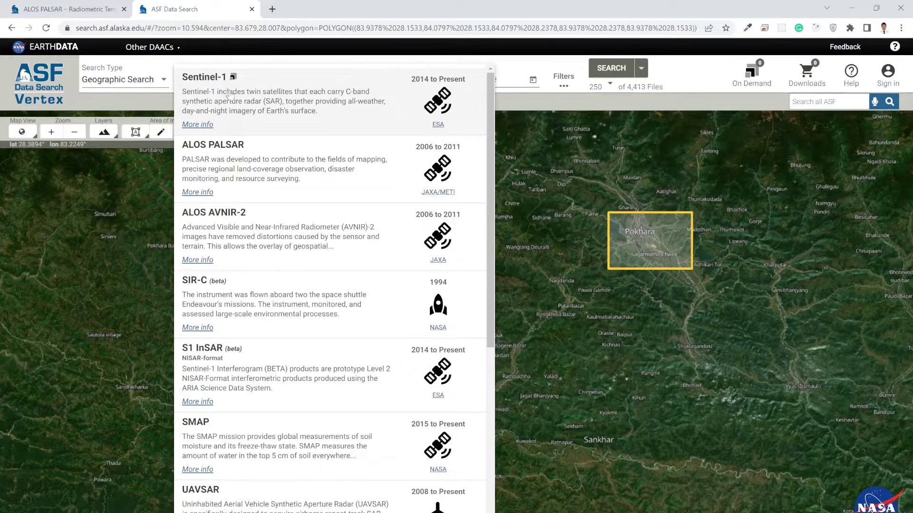
{"action": "left_click", "coordinate": [221, 158]}
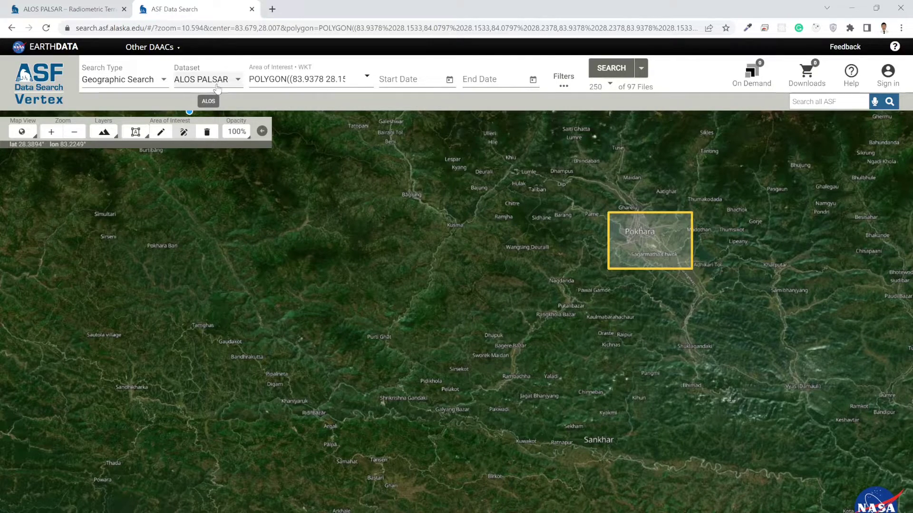
Confirm the dataset list is unchanged and run the ALOS PALSAR search.
{"action": "left_click", "coordinate": [238, 84]}
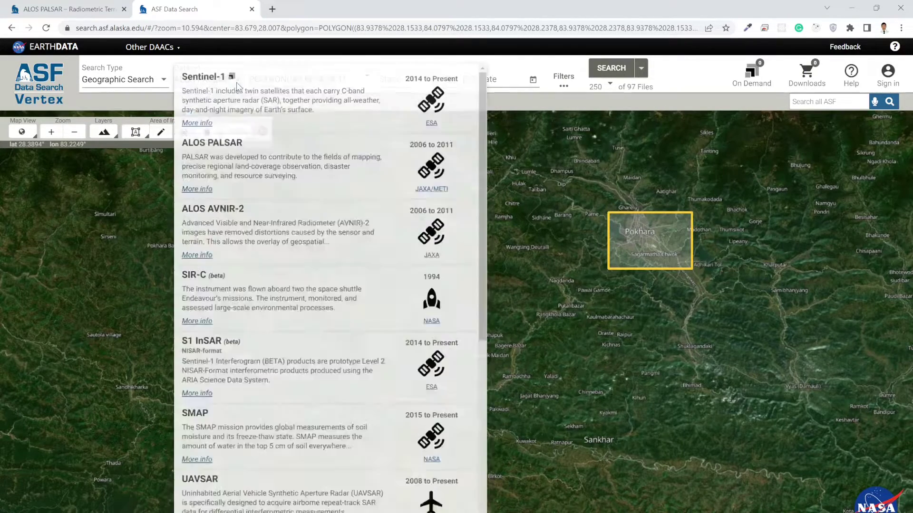
{"action": "scroll", "coordinate": [254, 365], "scroll_direction": "down", "scroll_amount": 7}
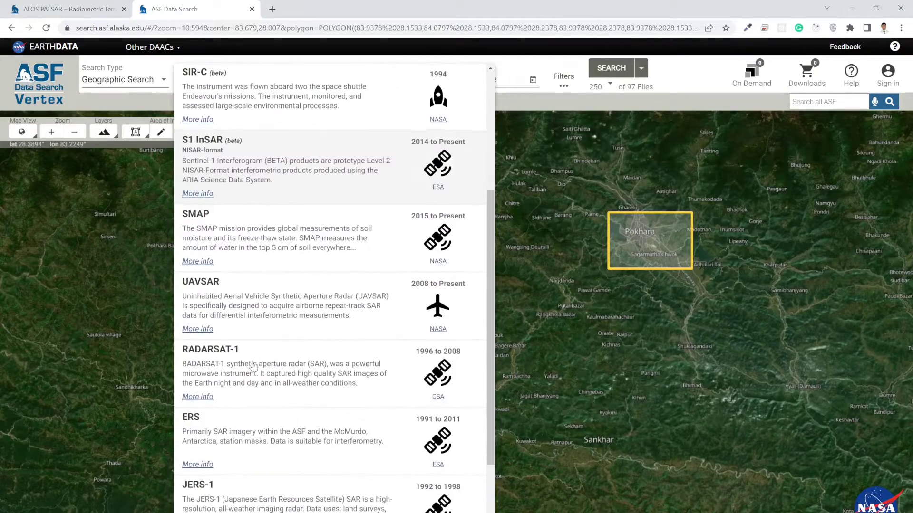
{"action": "scroll", "coordinate": [253, 366], "scroll_direction": "up", "scroll_amount": 7}
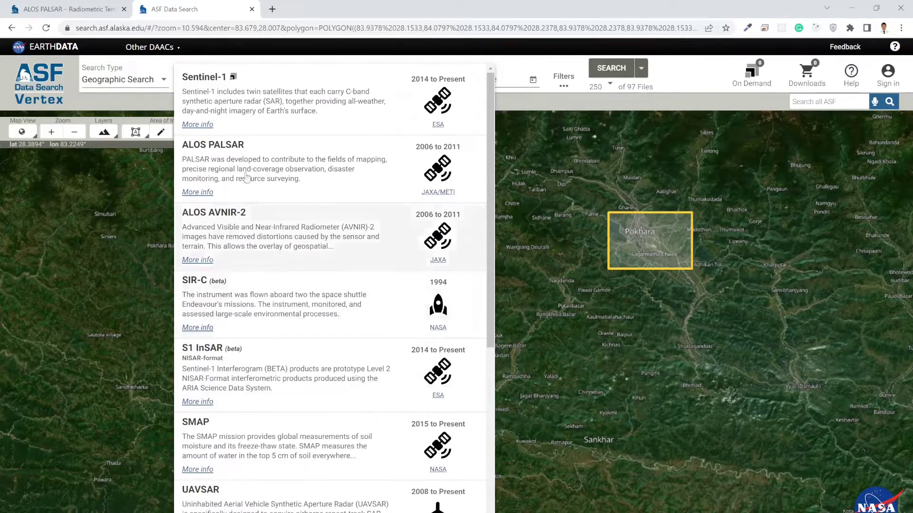
{"action": "left_click", "coordinate": [220, 49]}
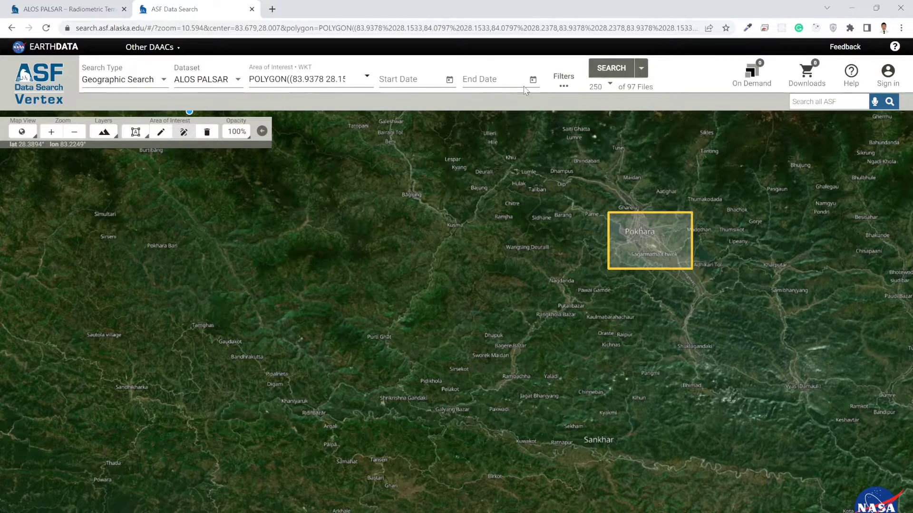
{"action": "left_click", "coordinate": [611, 69]}
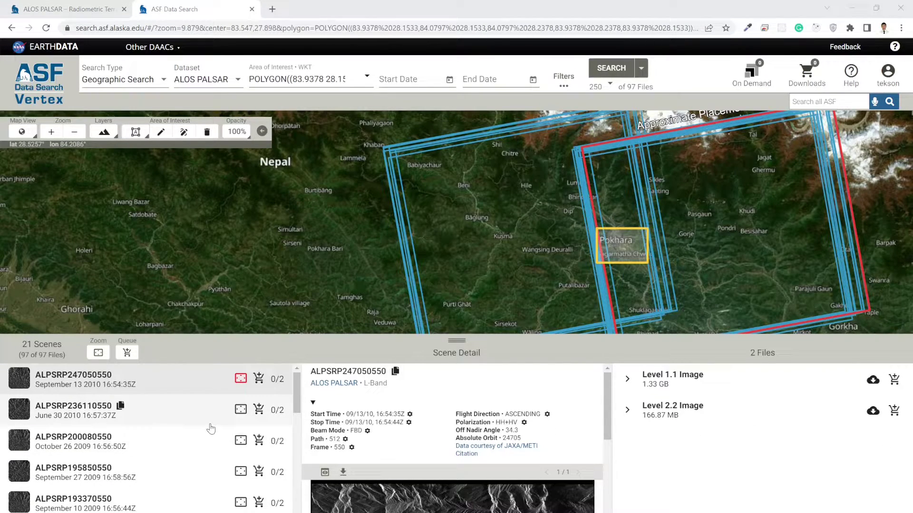
Step through scenes ALPSRP200080550 to ALPSRP182430550, then select ALPSRP166530550 to show its files.
{"action": "left_click", "coordinate": [95, 444]}
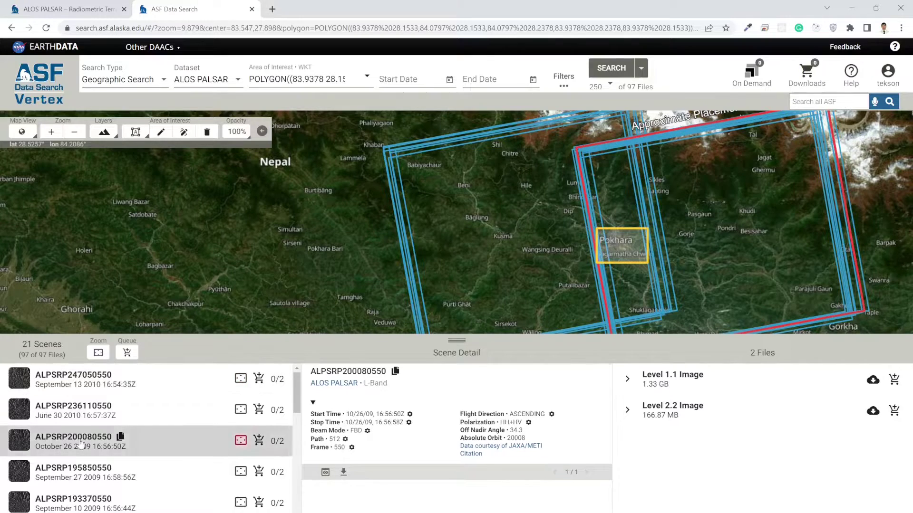
{"action": "left_click", "coordinate": [105, 480]}
{"action": "scroll", "coordinate": [135, 500], "scroll_direction": "down", "scroll_amount": 2}
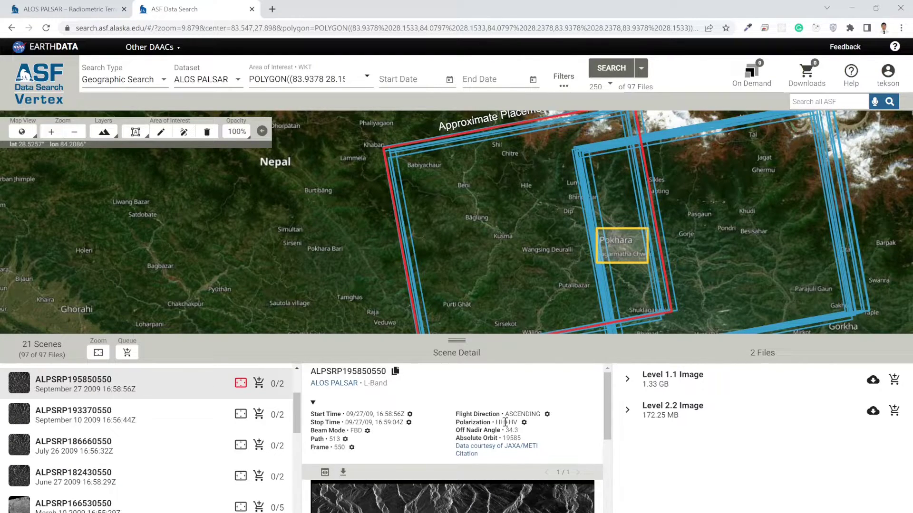
{"action": "left_click", "coordinate": [84, 451]}
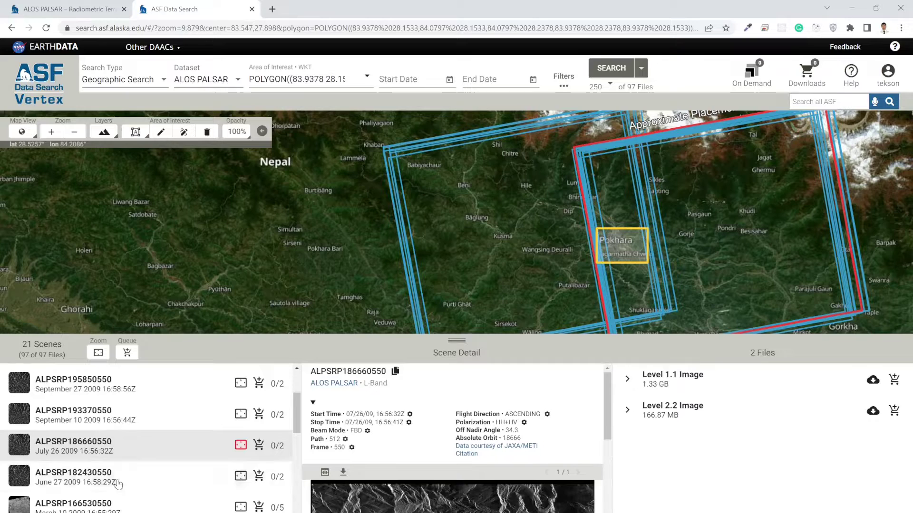
{"action": "left_click", "coordinate": [95, 479]}
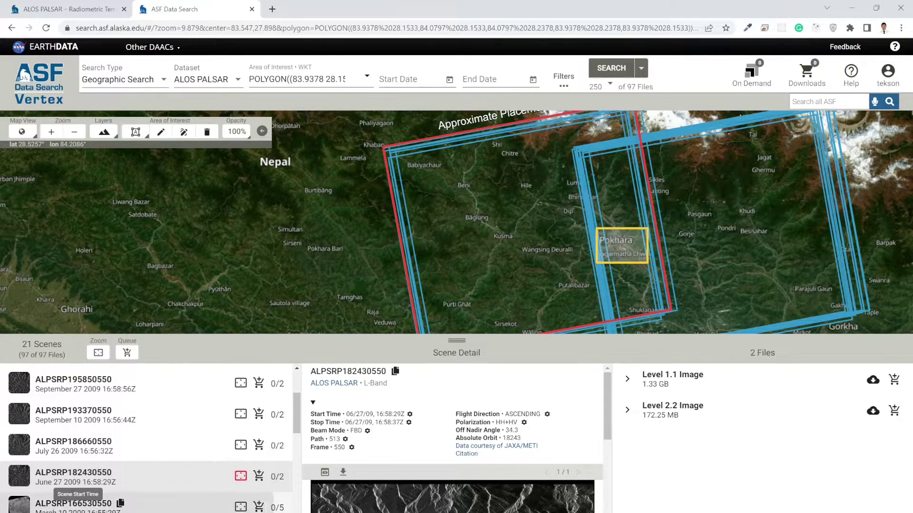
{"action": "left_click", "coordinate": [106, 508]}
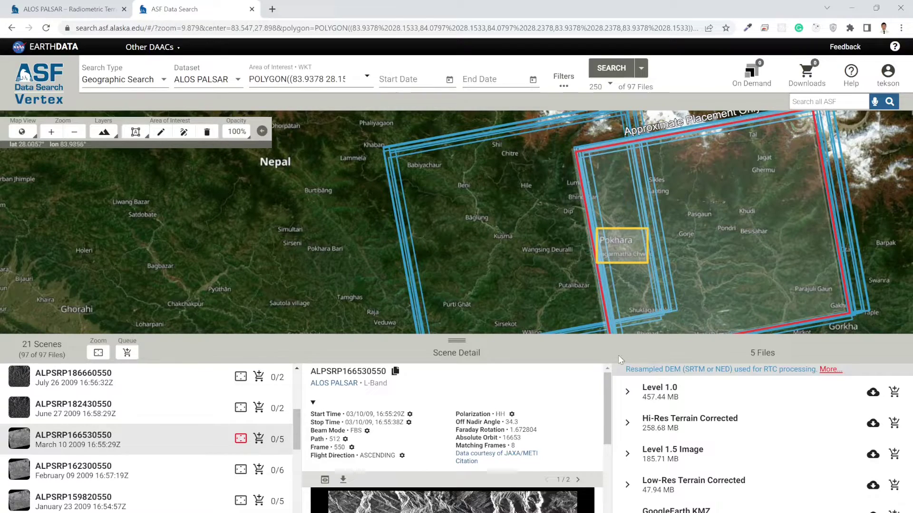
Download the 72.74 MB Hi-Res Terrain Corrected .dem tif and load it into QGIS.
{"action": "left_click", "coordinate": [629, 425]}
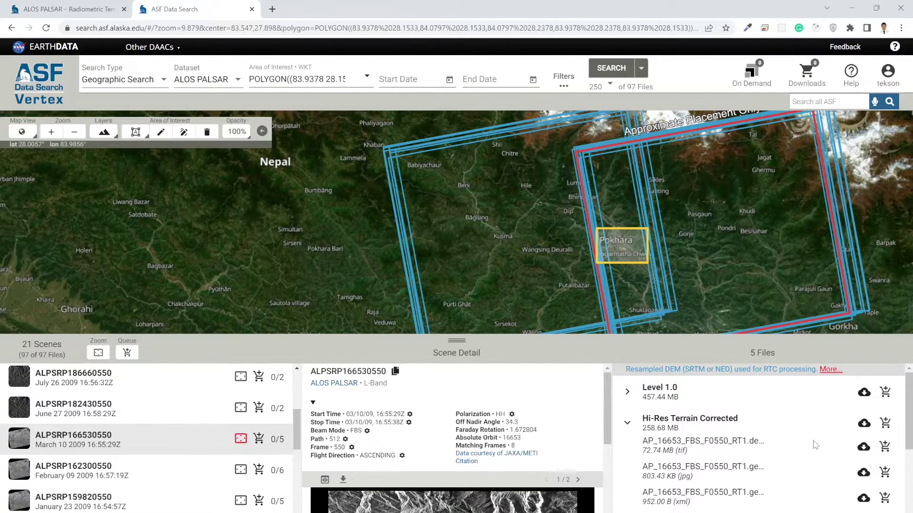
{"action": "left_click", "coordinate": [863, 447]}
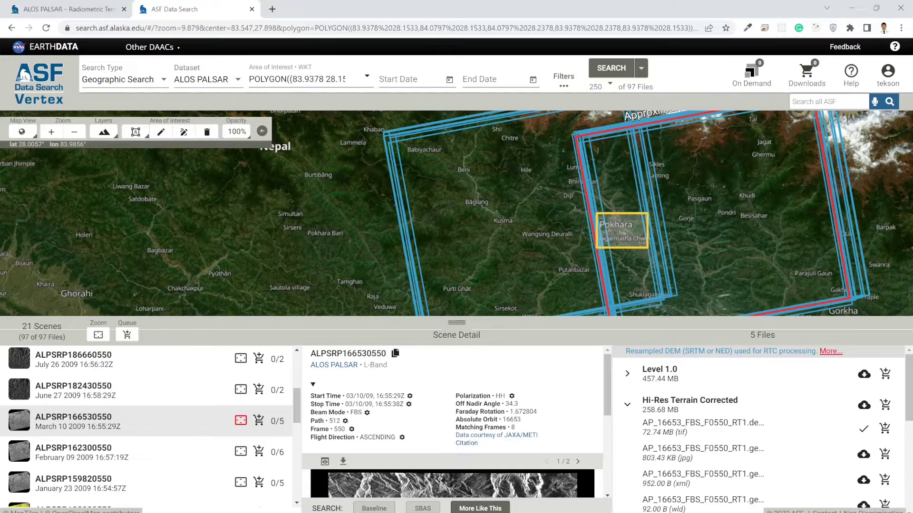
{"action": "left_click_drag", "start_coordinate": [373, 512], "coordinate": [373, 342]}
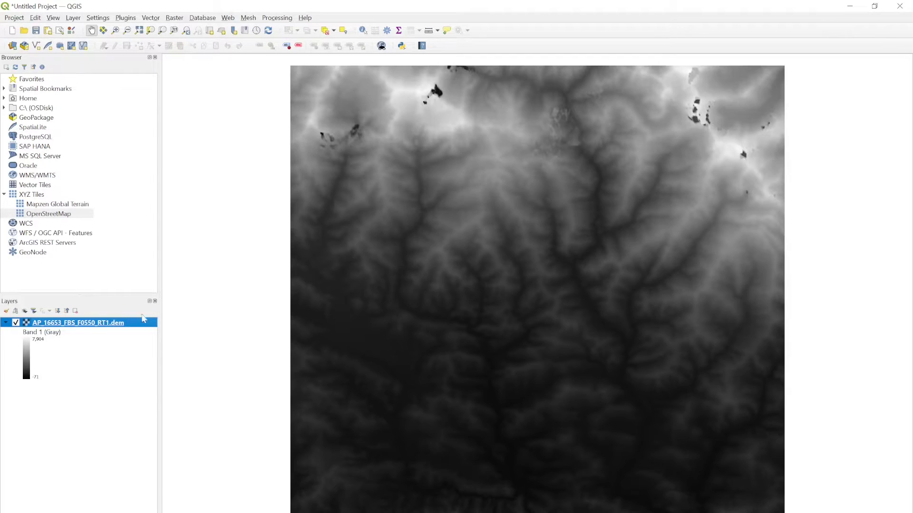
Render the AP_16653_FBS_F0550_RT1.dem layer as singleband pseudocolor.
{"action": "right_click", "coordinate": [68, 325]}
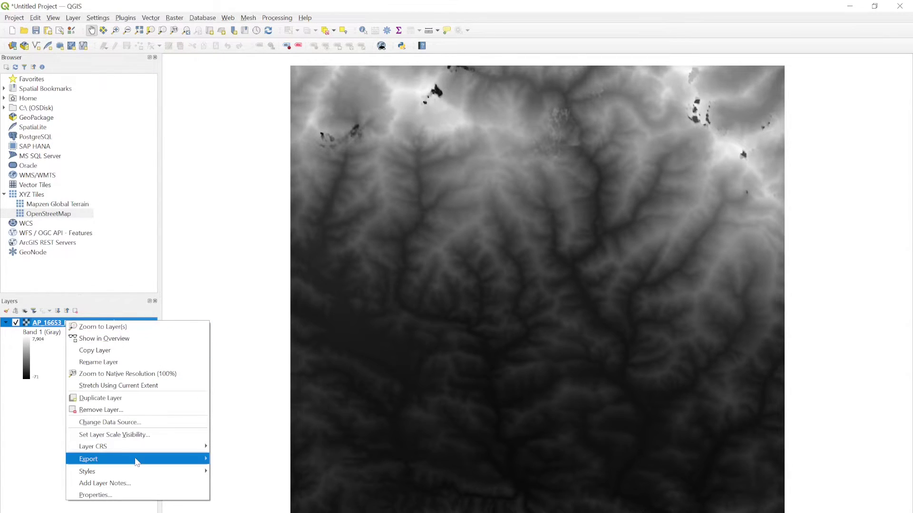
{"action": "left_click", "coordinate": [116, 495]}
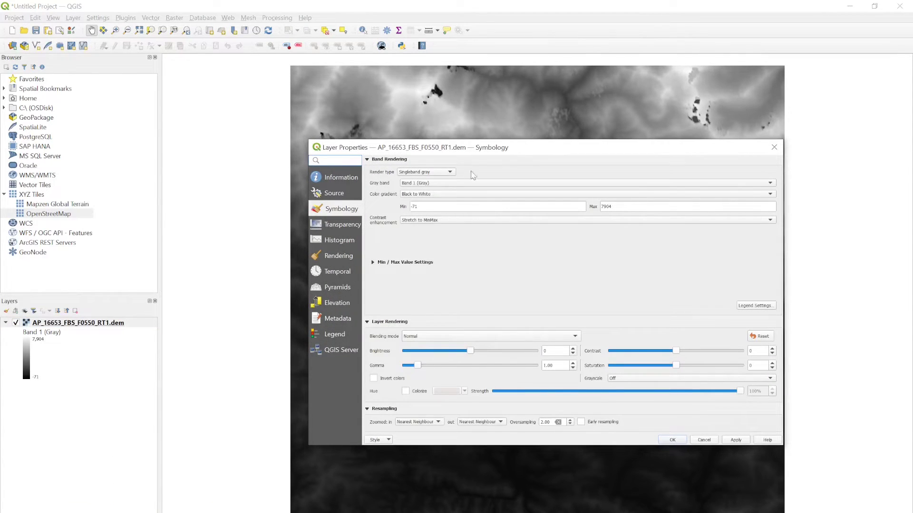
{"action": "left_click", "coordinate": [449, 172]}
{"action": "left_click", "coordinate": [424, 185]}
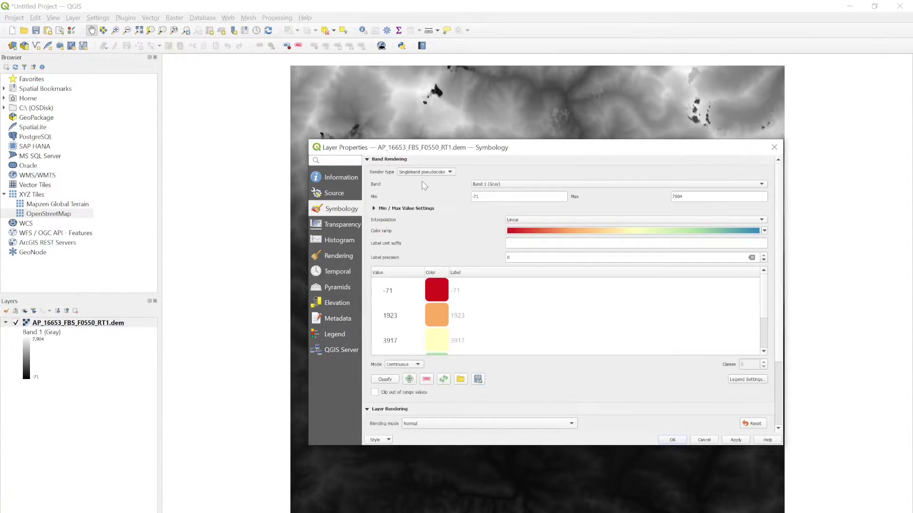
{"action": "left_click", "coordinate": [672, 440]}
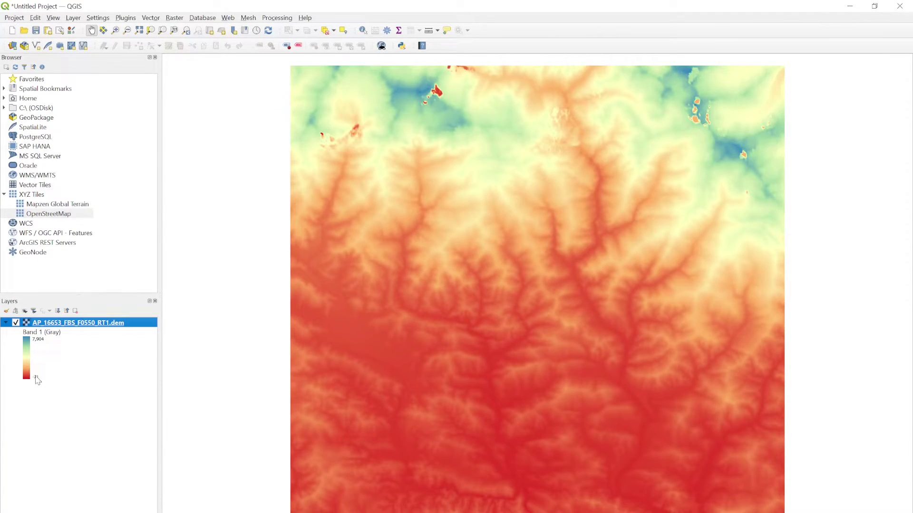
Invert the Spectral colour ramp so valleys show blue and peaks red.
{"action": "left_click", "coordinate": [28, 359]}
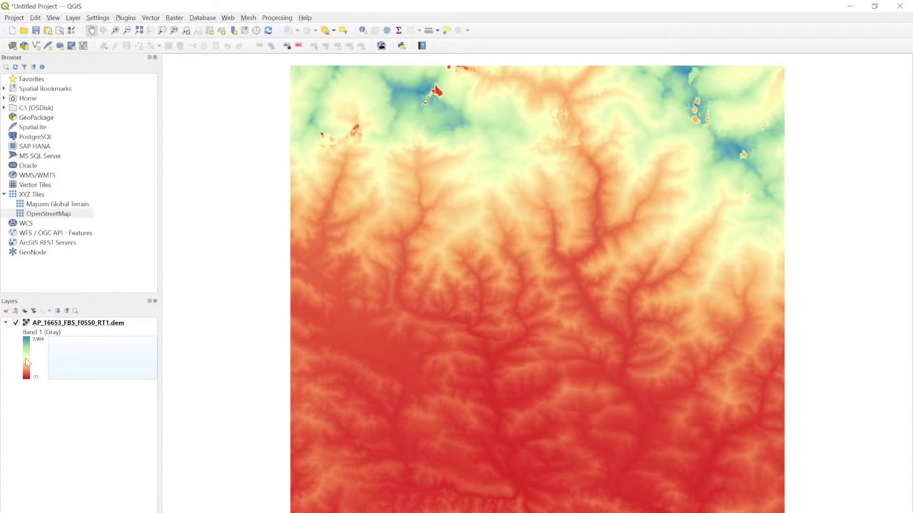
{"action": "double_click", "coordinate": [27, 362]}
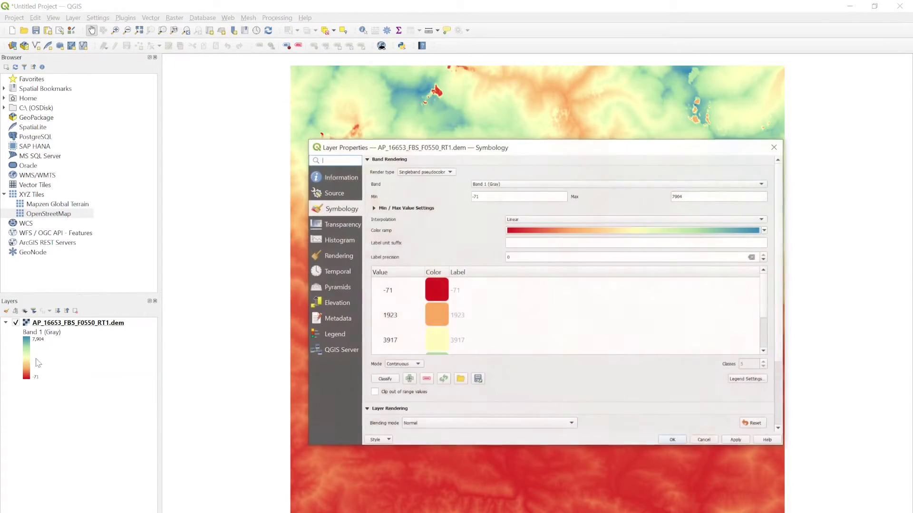
{"action": "left_click", "coordinate": [763, 231]}
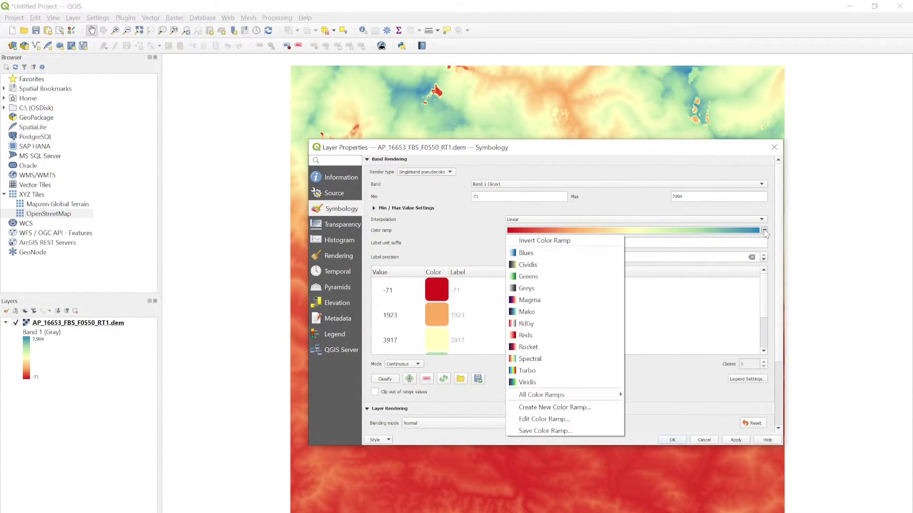
{"action": "left_click", "coordinate": [561, 240]}
{"action": "left_click", "coordinate": [672, 441]}
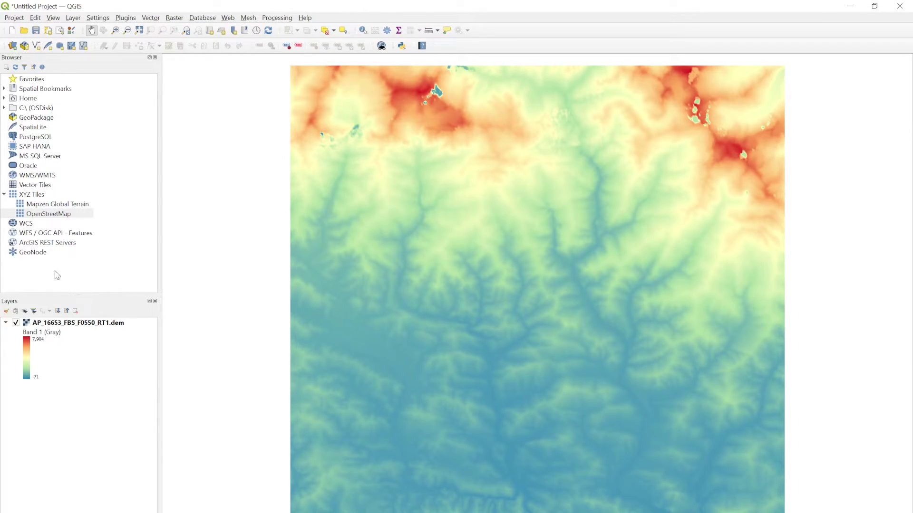
Add the OpenStreetMap XYZ basemap beneath the DEM layer and zoom out.
{"action": "left_click_drag", "start_coordinate": [33, 216], "coordinate": [36, 410]}
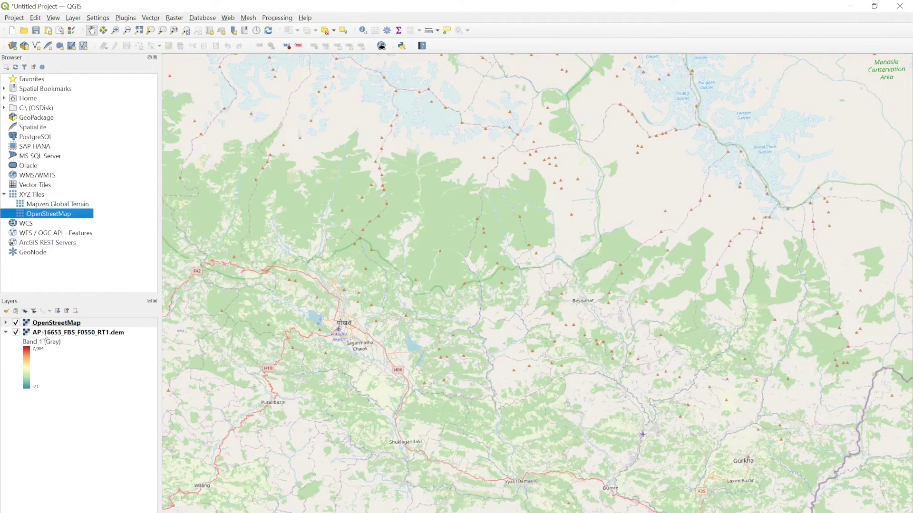
{"action": "left_click_drag", "start_coordinate": [42, 325], "coordinate": [42, 402]}
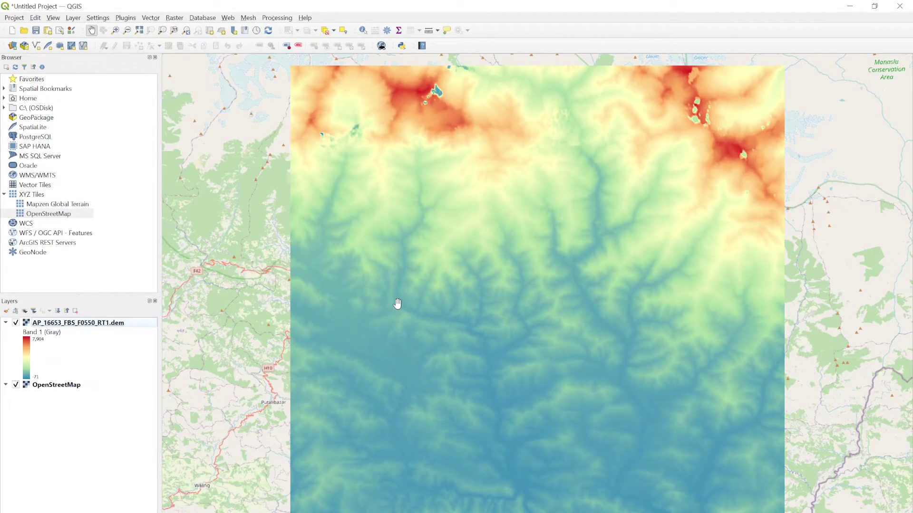
{"action": "scroll", "coordinate": [397, 303], "scroll_direction": "down", "scroll_amount": 3}
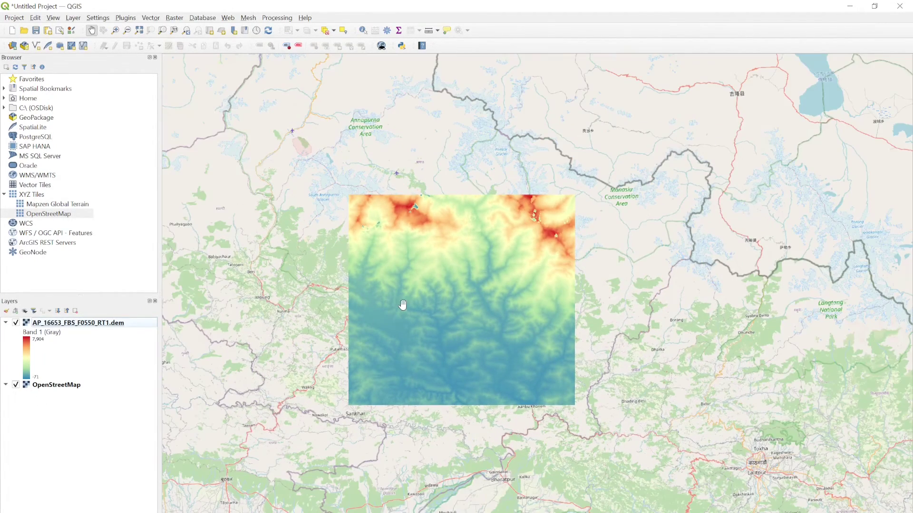